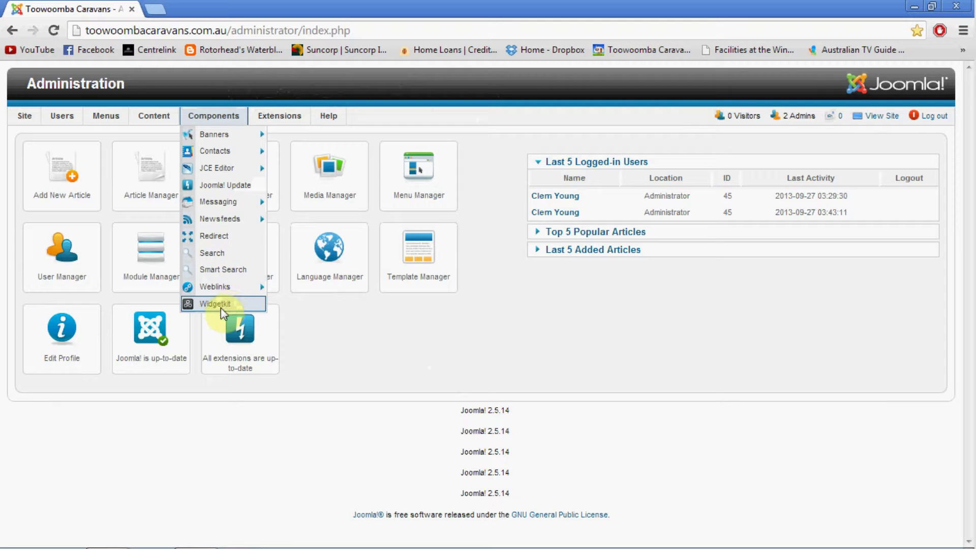
# Open Widgetkit and show its Gallery list, which includes westportoffroad with its shortcode.
pyautogui.click(223, 305)
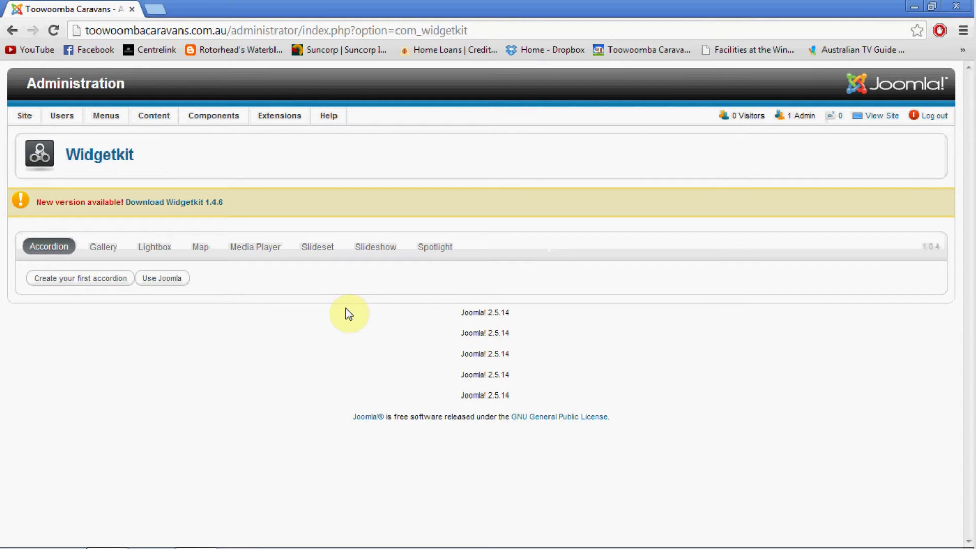
pyautogui.click(104, 246)
pyautogui.scroll(-3, 276, 352)
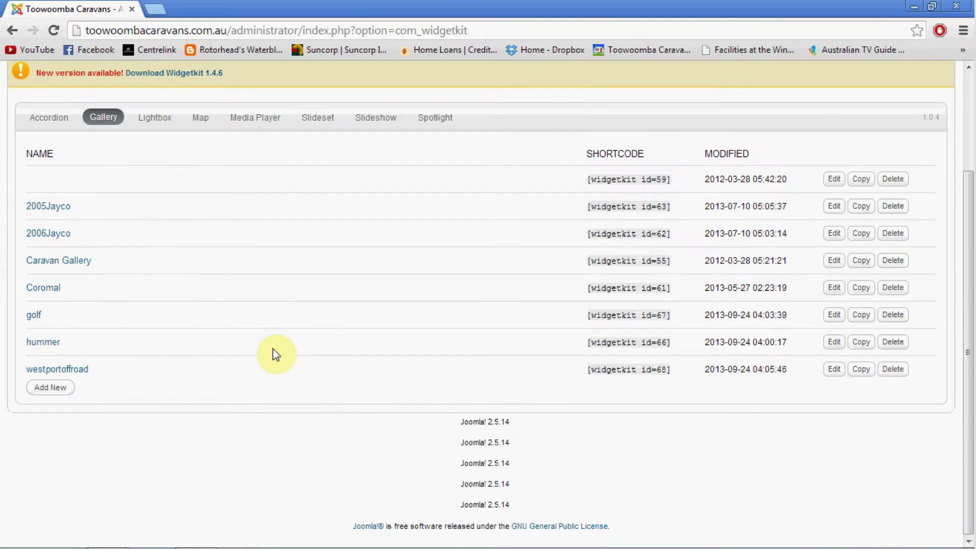
pyautogui.scroll(3, 276, 352)
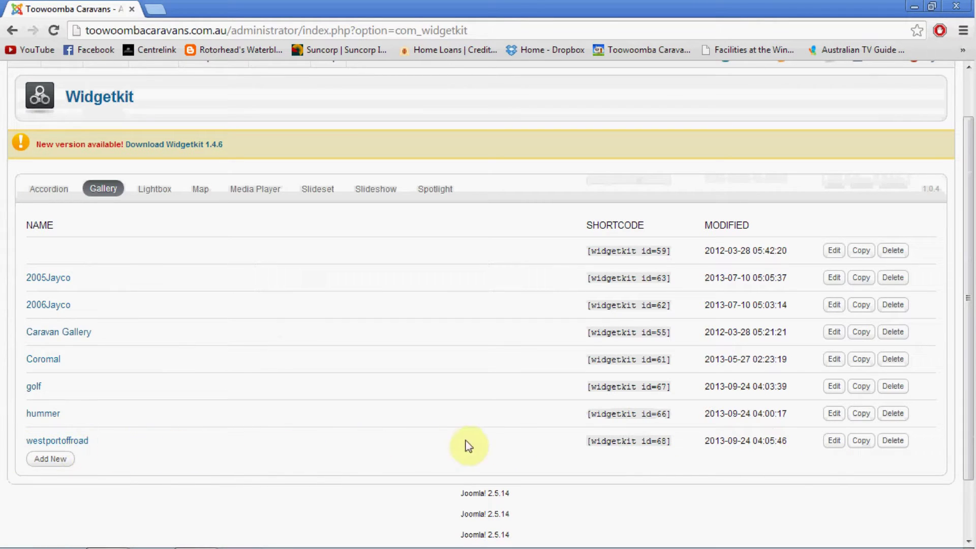
# Copy the westportoffroad gallery row, creating 'westportoffroad (Copy)' with shortcode id 70.
pyautogui.click(861, 441)
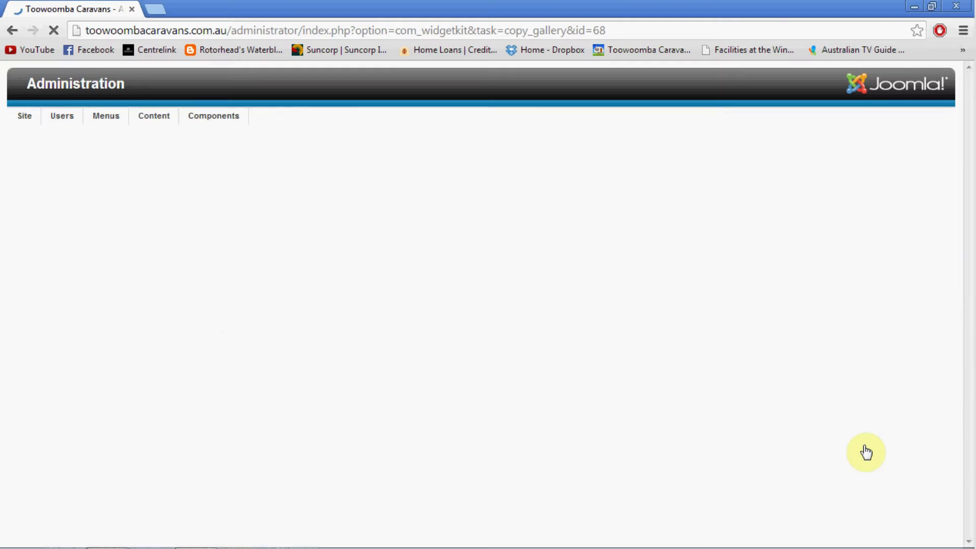
pyautogui.scroll(-3, 414, 446)
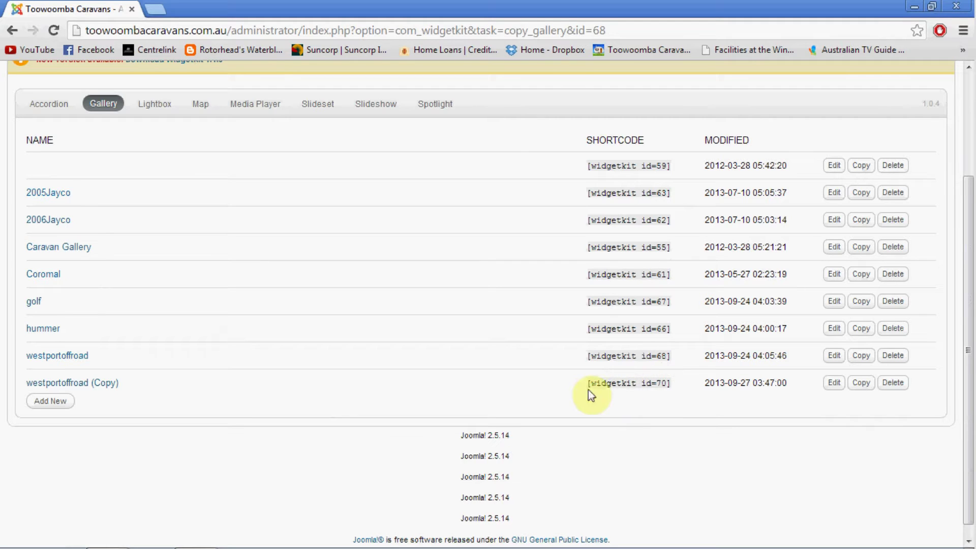
# Open 'westportoffroad (Copy)' in Edit Gallery, showing its six westportoffroad photos.
pyautogui.click(95, 382)
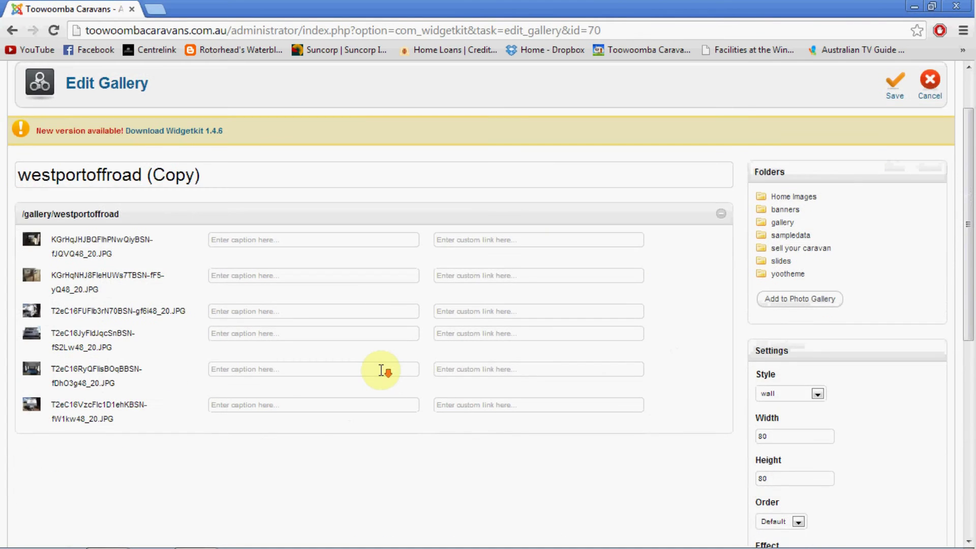
pyautogui.scroll(-3, 380, 370)
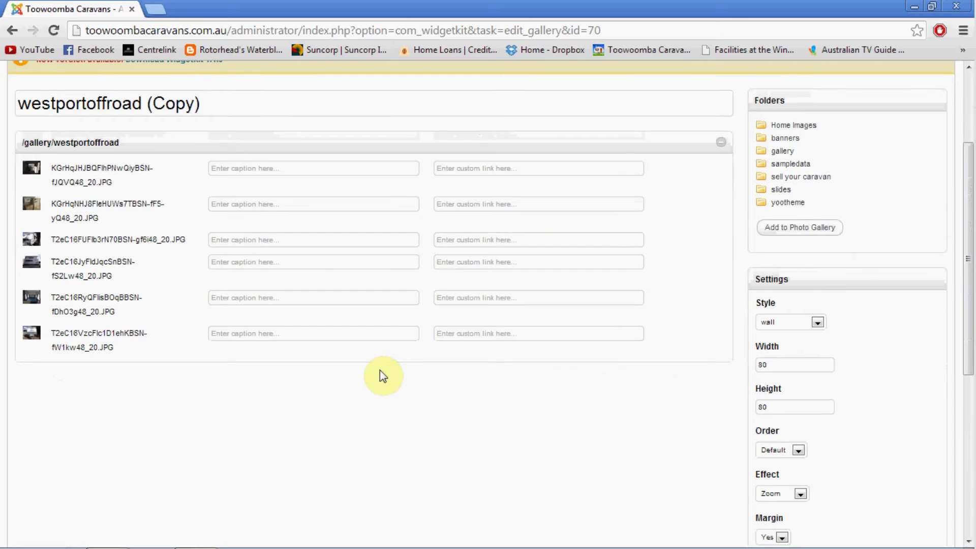
pyautogui.scroll(-2, 380, 369)
pyautogui.scroll(2, 380, 370)
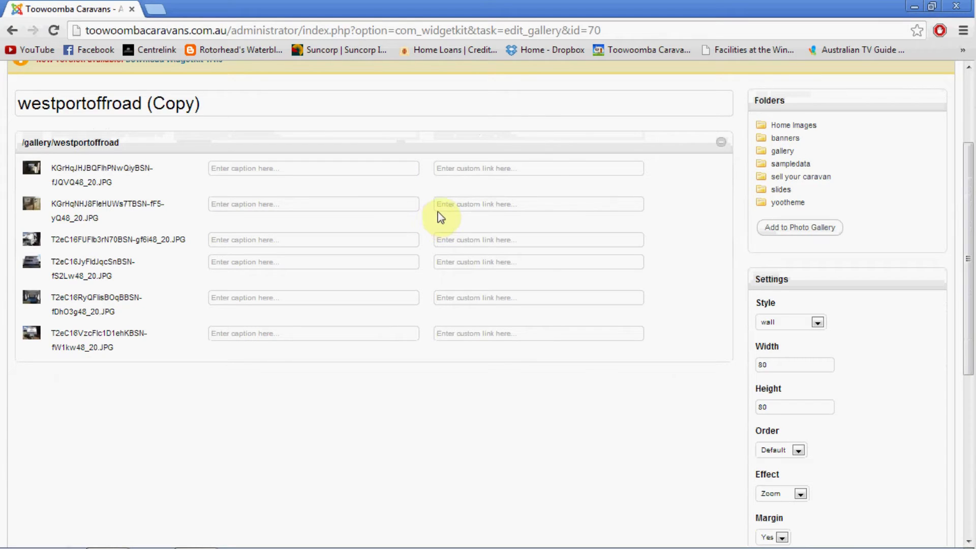
# Swap the /gallery/westportoffroad photos for the two images in the gallery/testcaravan folder.
pyautogui.click(722, 145)
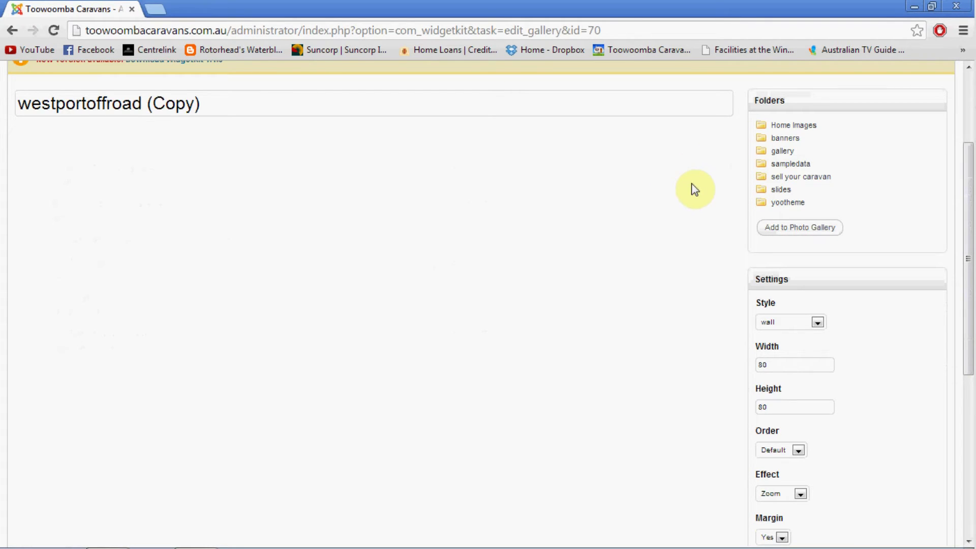
pyautogui.click(782, 151)
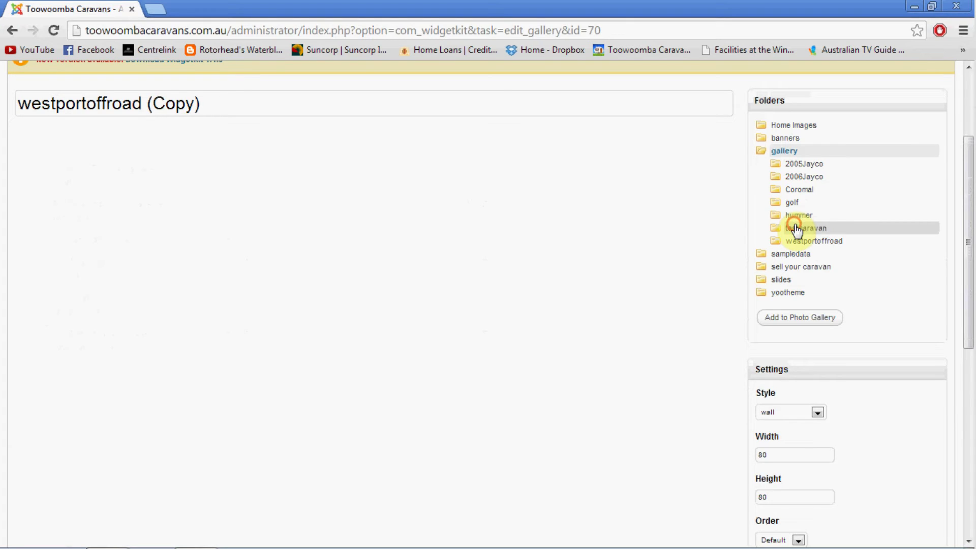
pyautogui.click(796, 230)
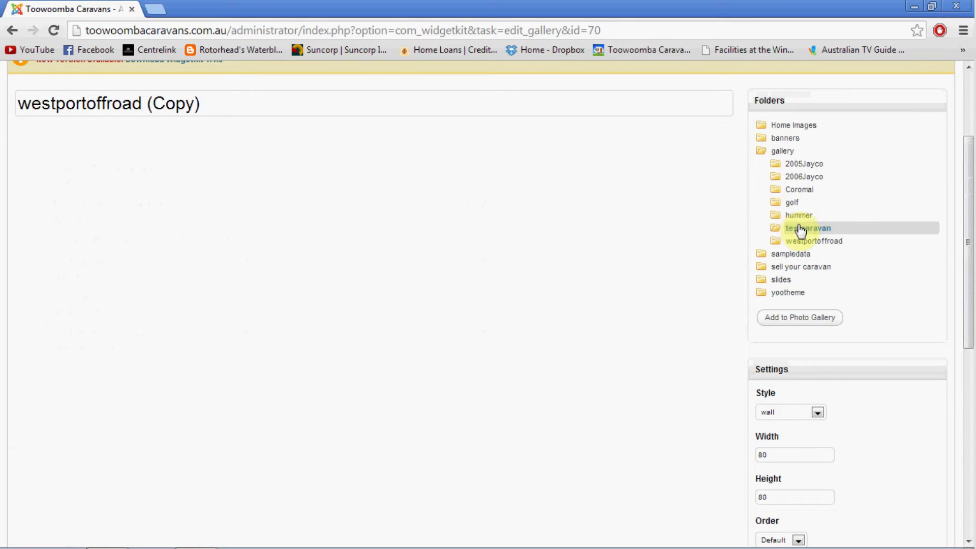
pyautogui.click(796, 319)
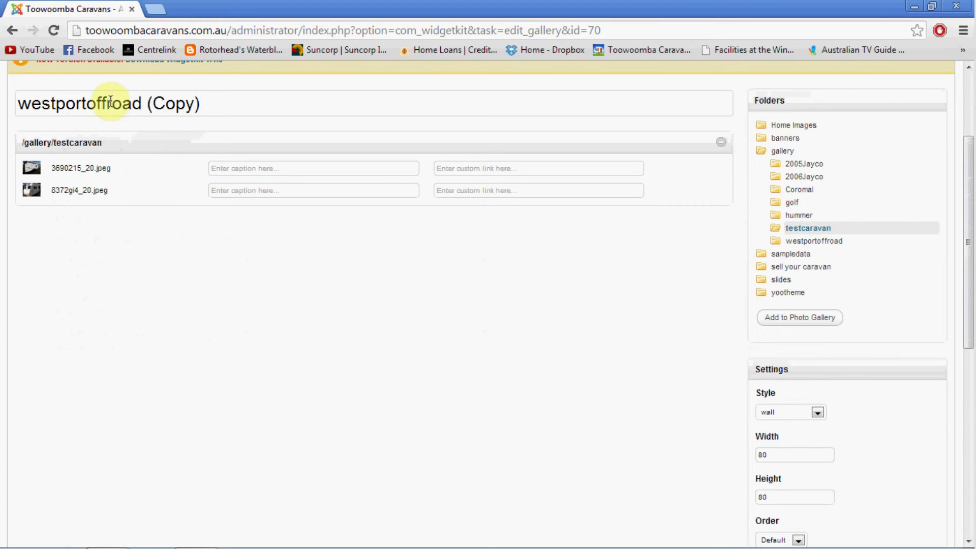
# Replace the title 'westportoffroad (Copy)' with 'testcaravan'.
pyautogui.click(207, 103)
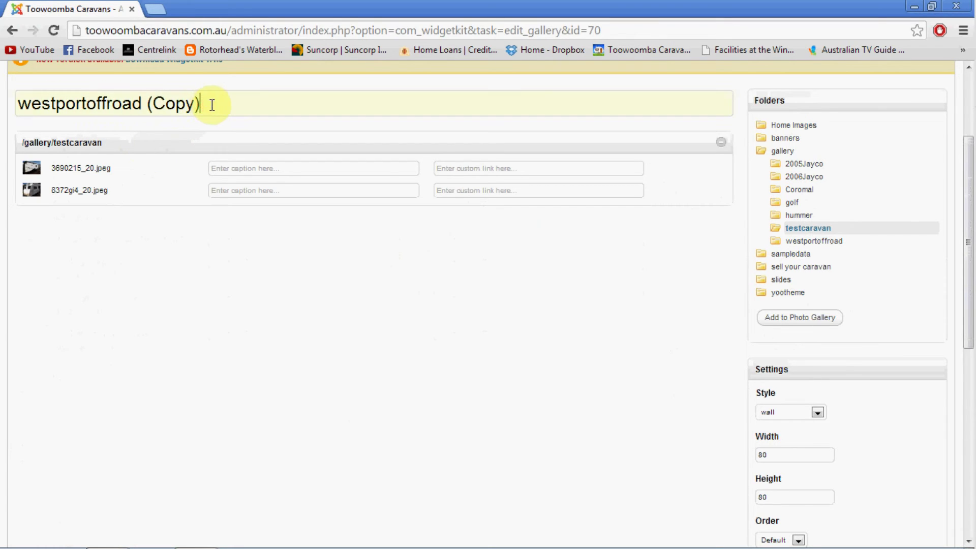
pyautogui.press('BackSpace')
pyautogui.press('BackSpace')
pyautogui.press('BackSpace')
pyautogui.press('BackSpace')
pyautogui.press('BackSpace')
pyautogui.press('BackSpace')
pyautogui.press('BackSpace')
pyautogui.press('BackSpace')
pyautogui.press('BackSpace')
pyautogui.press('BackSpace')
pyautogui.press('BackSpace')
pyautogui.press('BackSpace')
pyautogui.press('BackSpace')
pyautogui.press('BackSpace')
pyautogui.press('BackSpace')
pyautogui.press('BackSpace')
pyautogui.press('BackSpace')
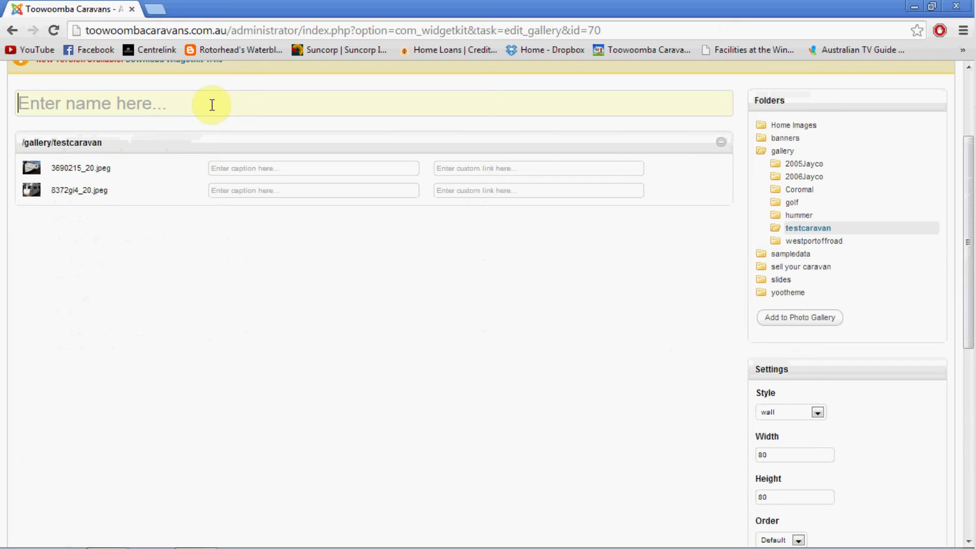
pyautogui.write('testc')
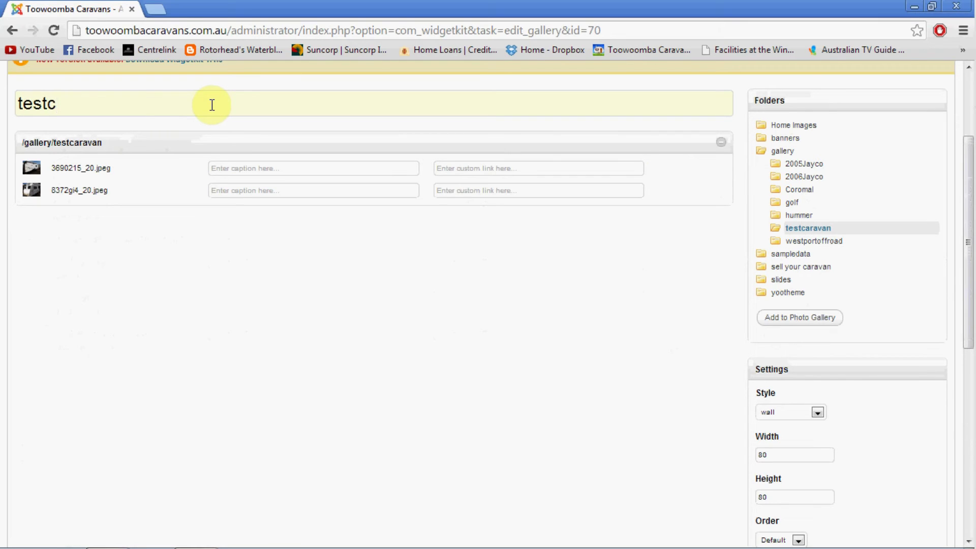
pyautogui.write('aravan')
pyautogui.scroll(-5, 483, 336)
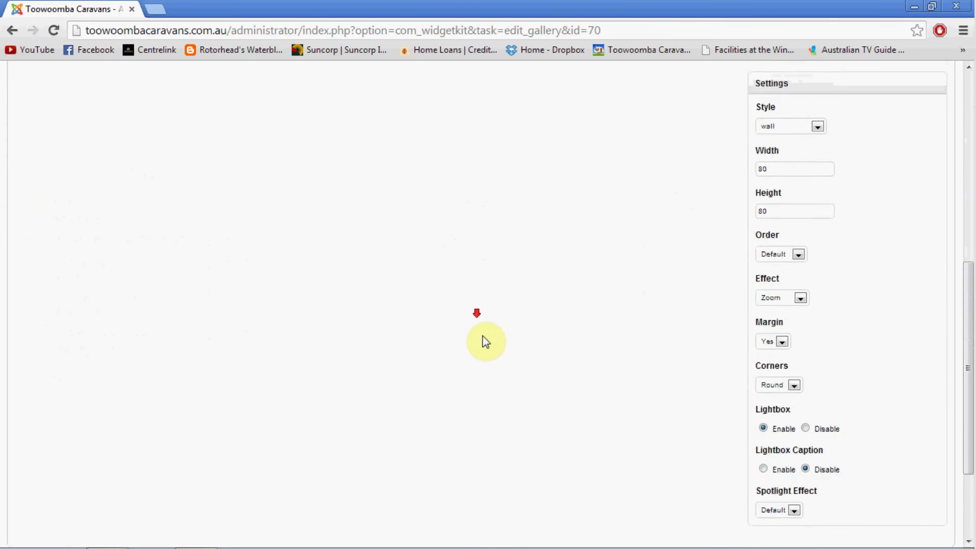
pyautogui.scroll(-3, 483, 336)
pyautogui.scroll(6, 483, 336)
pyautogui.scroll(5, 483, 336)
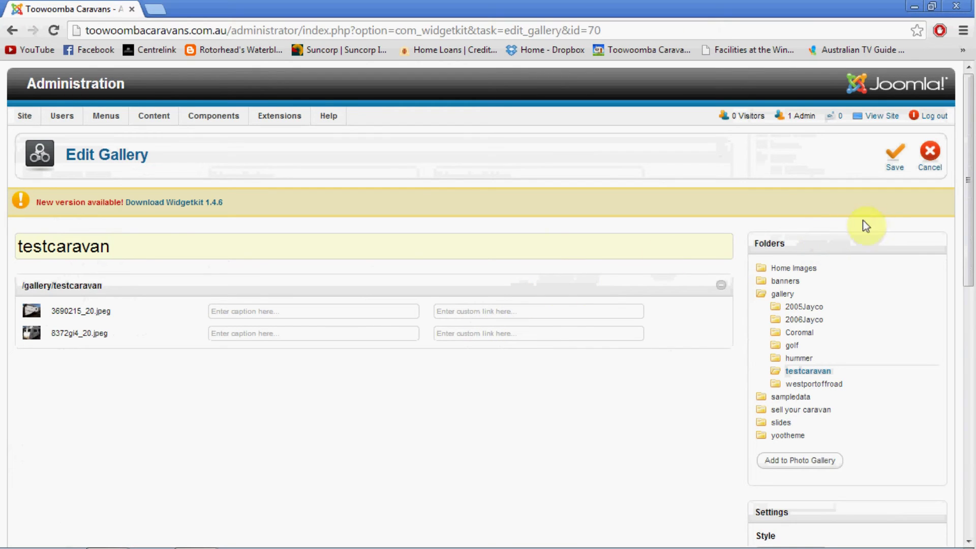
# Save the testcaravan gallery, then return through Site > Control Panel.
pyautogui.click(893, 158)
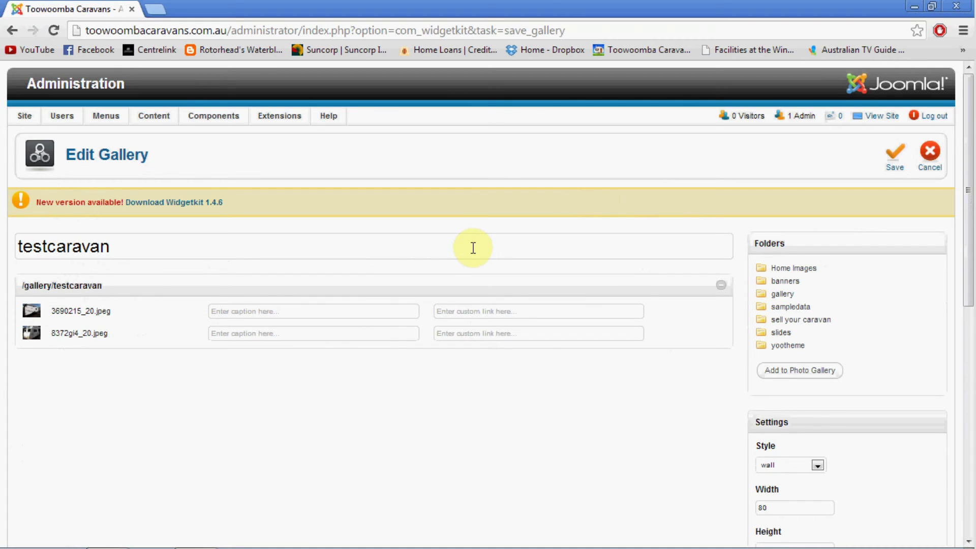
pyautogui.moveTo(25, 116)
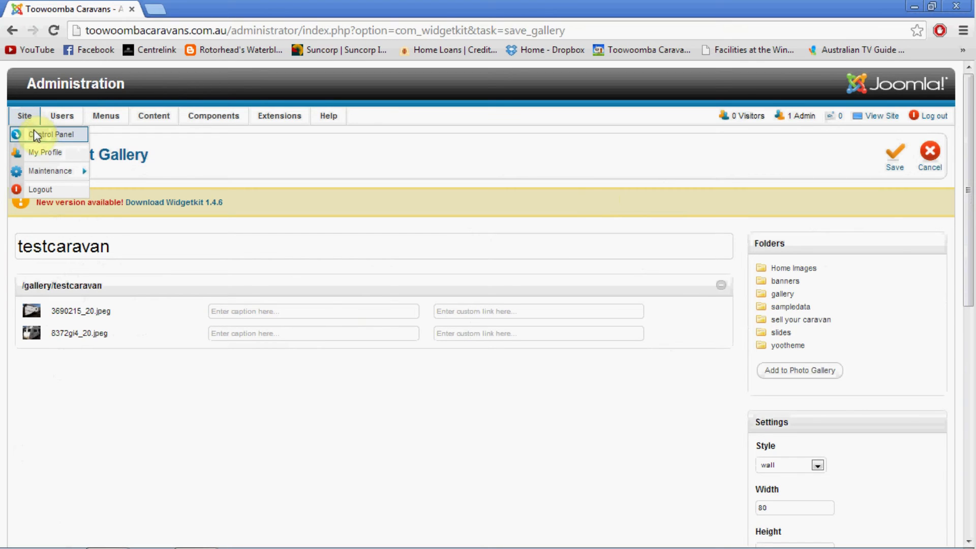
pyautogui.click(37, 132)
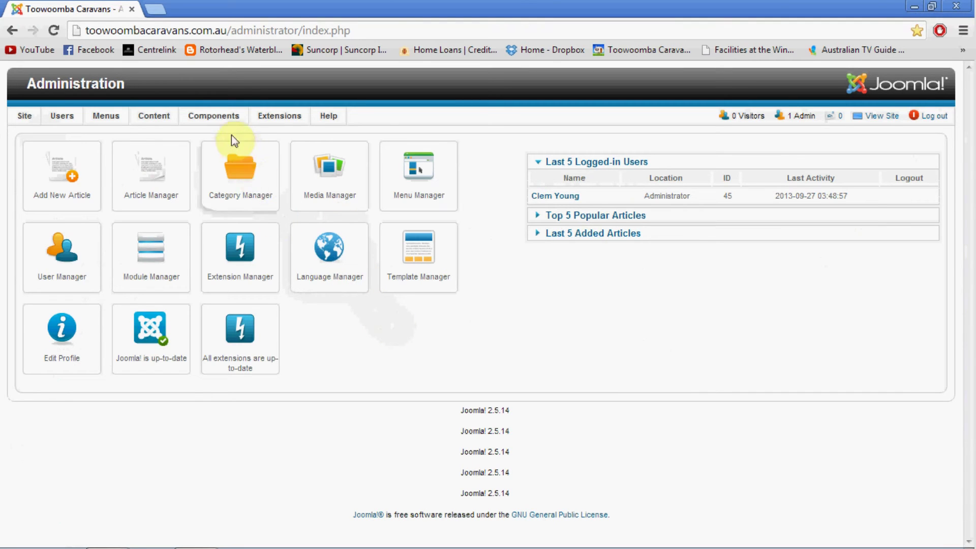
pyautogui.moveTo(214, 116)
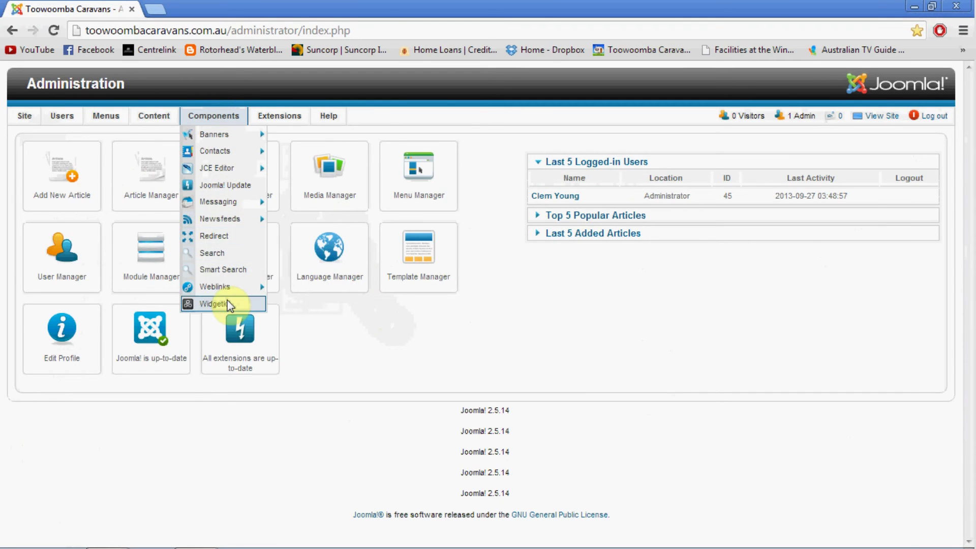
# Reopen Widgetkit's gallery list and highlight testcaravan's shortcode id, 70.
pyautogui.click(229, 304)
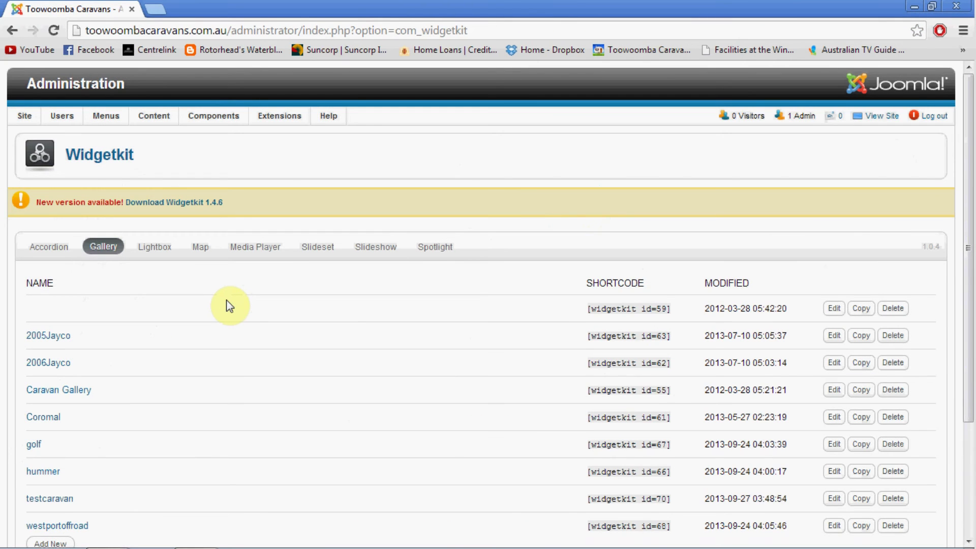
pyautogui.scroll(-1, 227, 300)
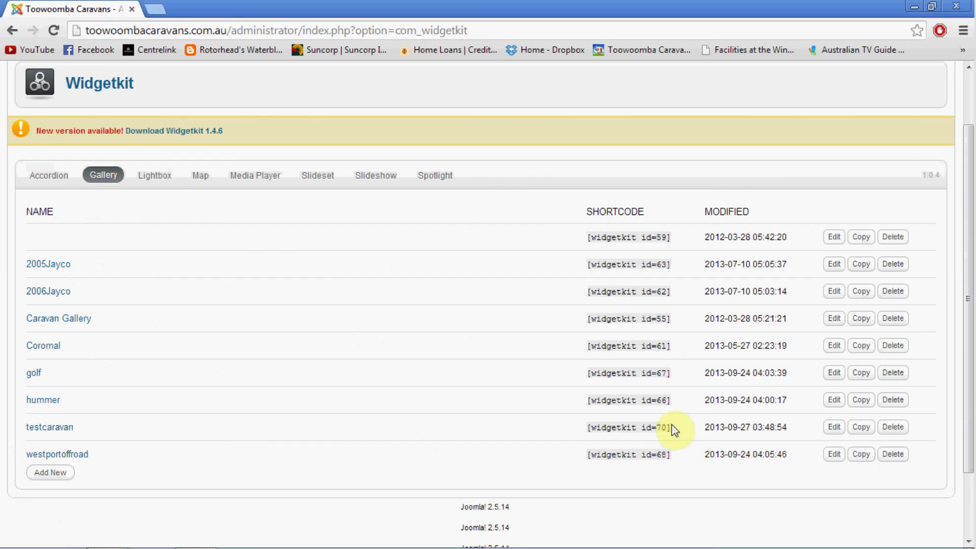
pyautogui.moveTo(672, 427); pyautogui.dragTo(654, 426)
pyautogui.click(672, 428)
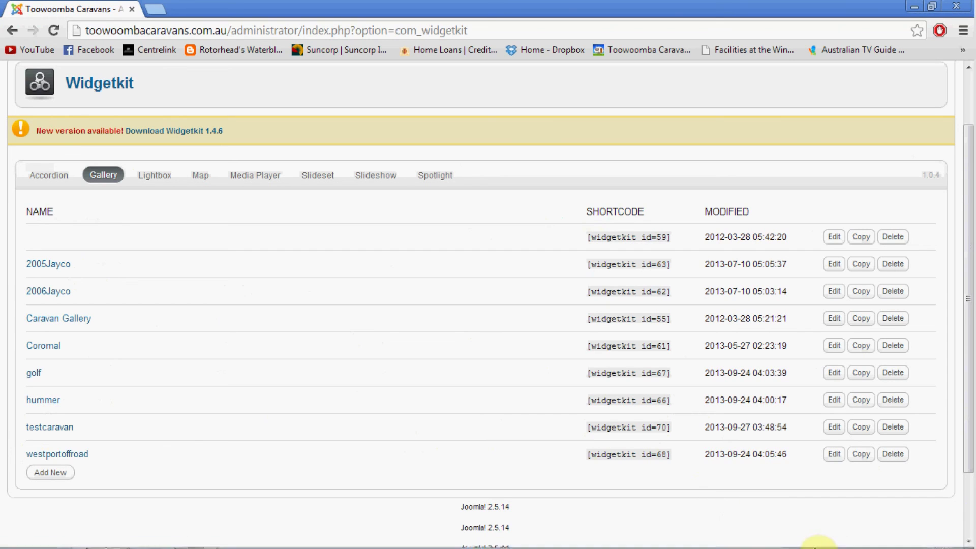
pyautogui.moveTo(816, 546)
pyautogui.click(830, 534)
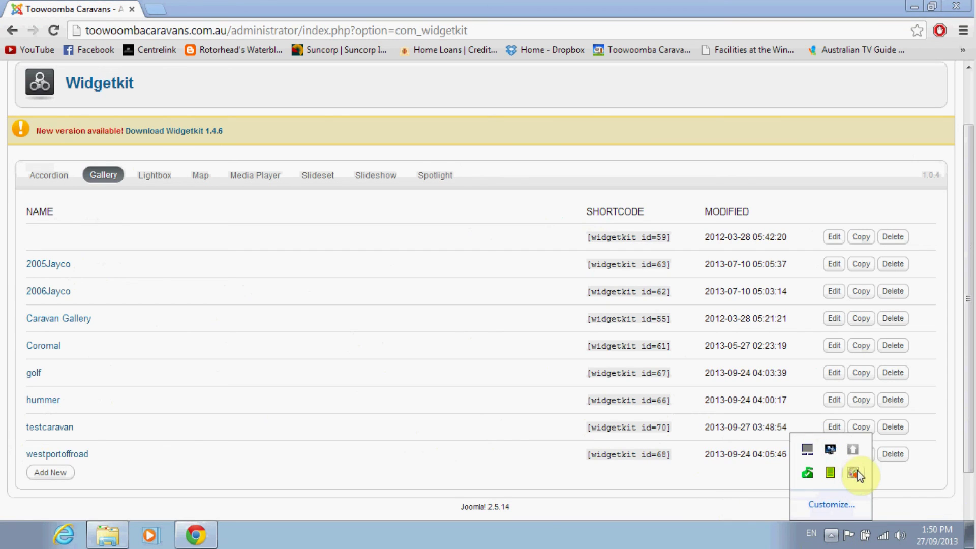